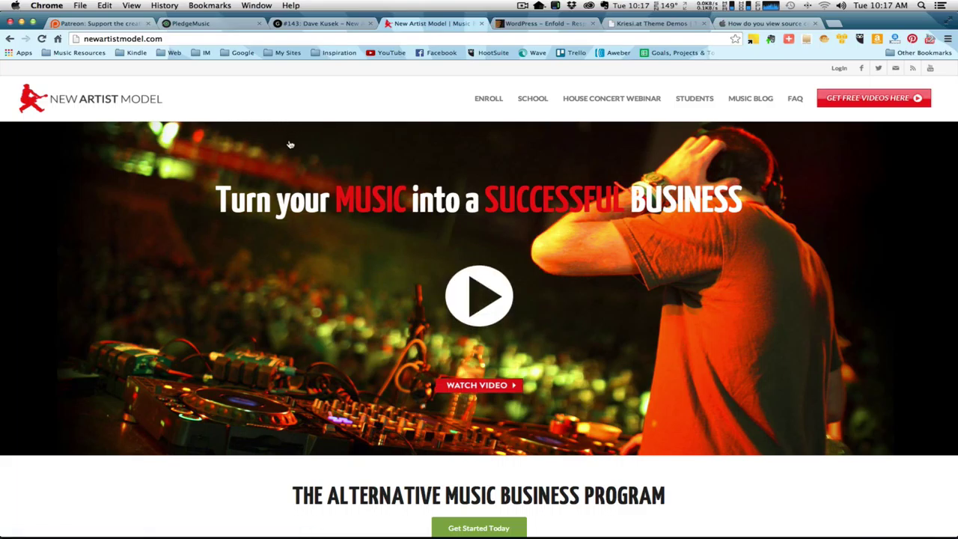
# - Look over the New Artist Model home page, including its program description and community sections
pyautogui.scroll(-10, 284, 153)
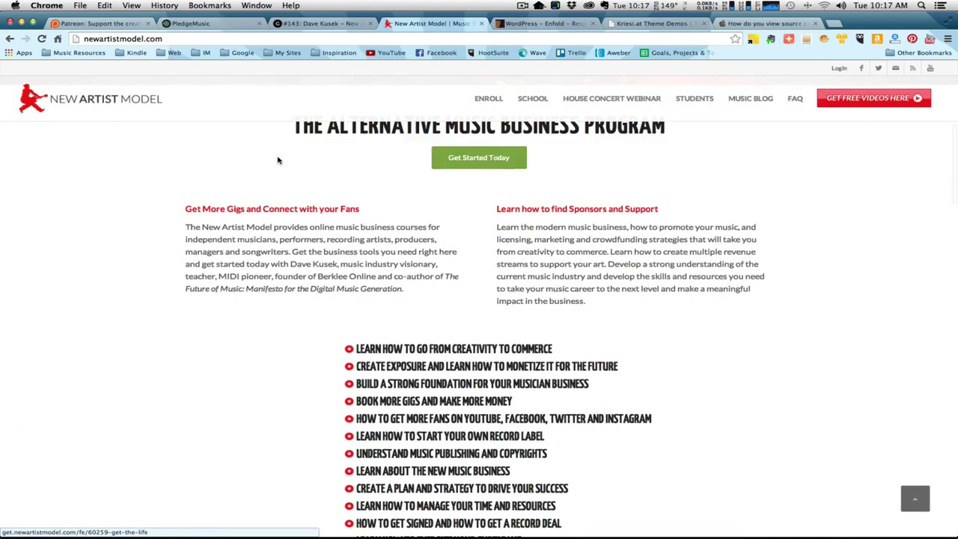
pyautogui.scroll(-20, 277, 160)
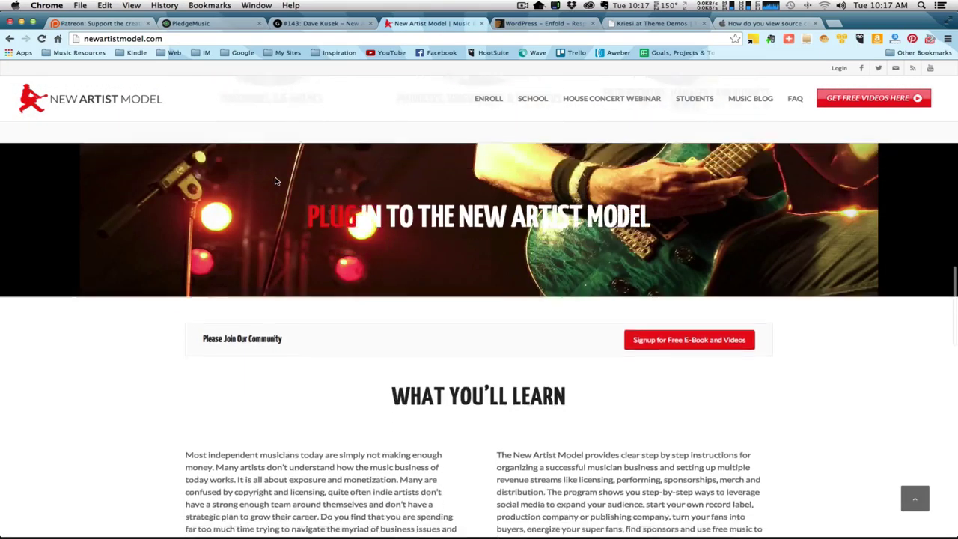
pyautogui.scroll(20, 275, 181)
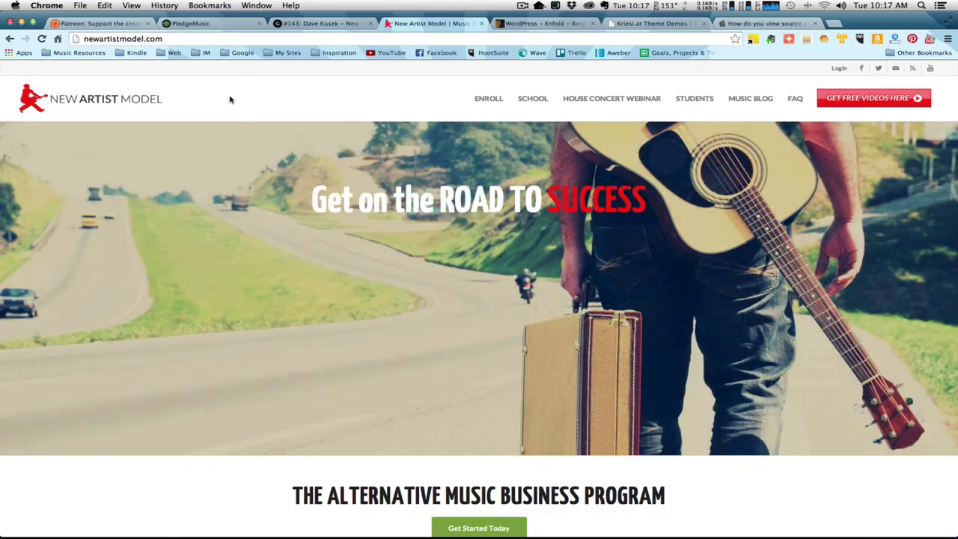
# - Open the source code of the newartistmodel.com home page
pyautogui.click(131, 6)
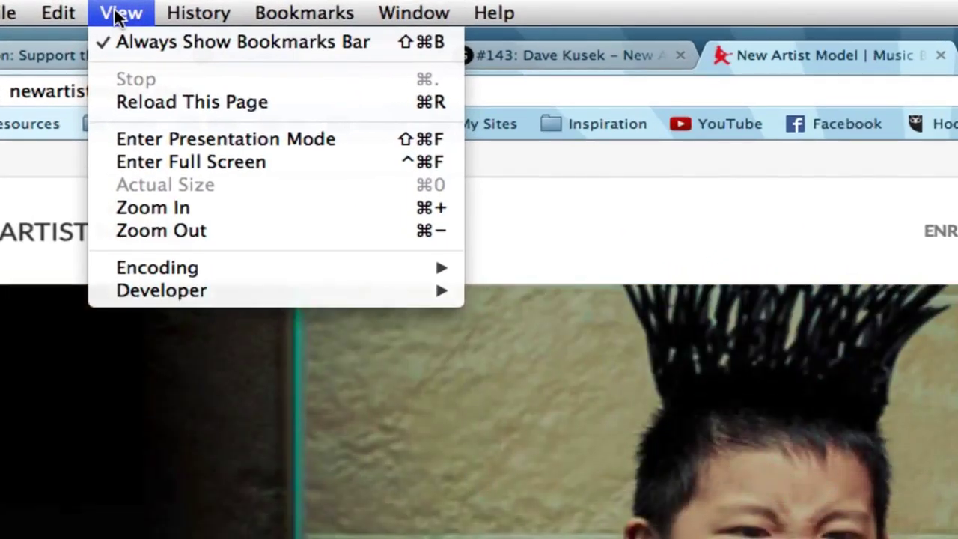
pyautogui.moveTo(419, 290)
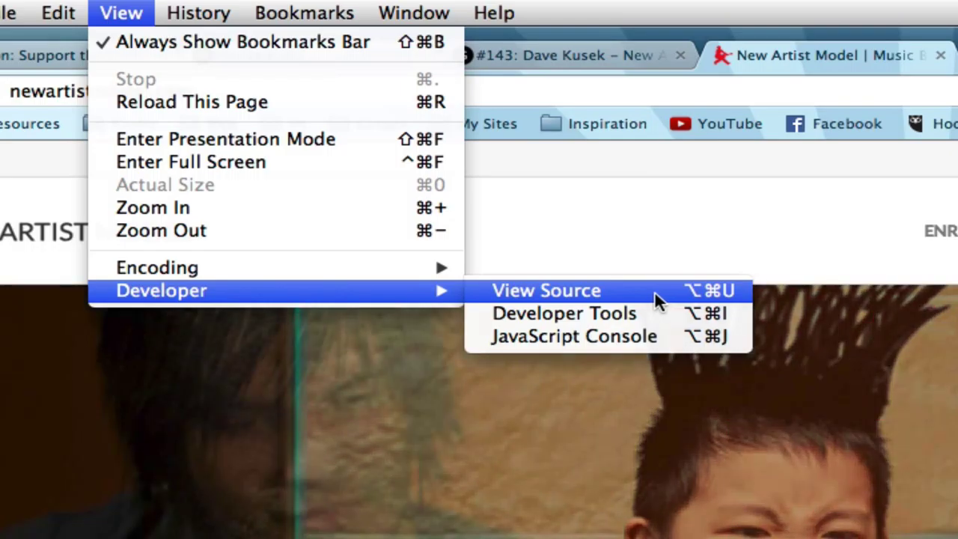
pyautogui.click(654, 294)
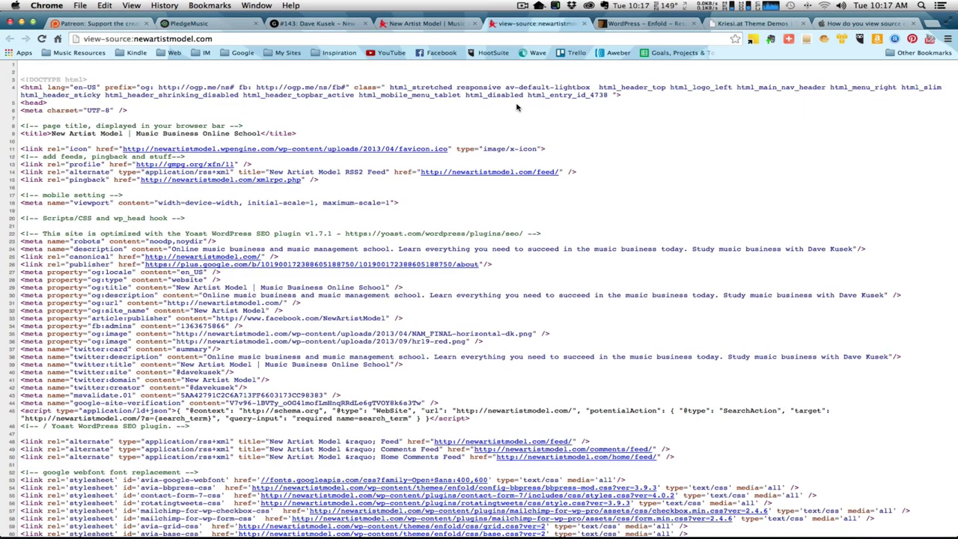
# - Examine the page source for the WordPress theme name in the stylesheet links, script paths and theme debugging comment
pyautogui.scroll(-4, 510, 141)
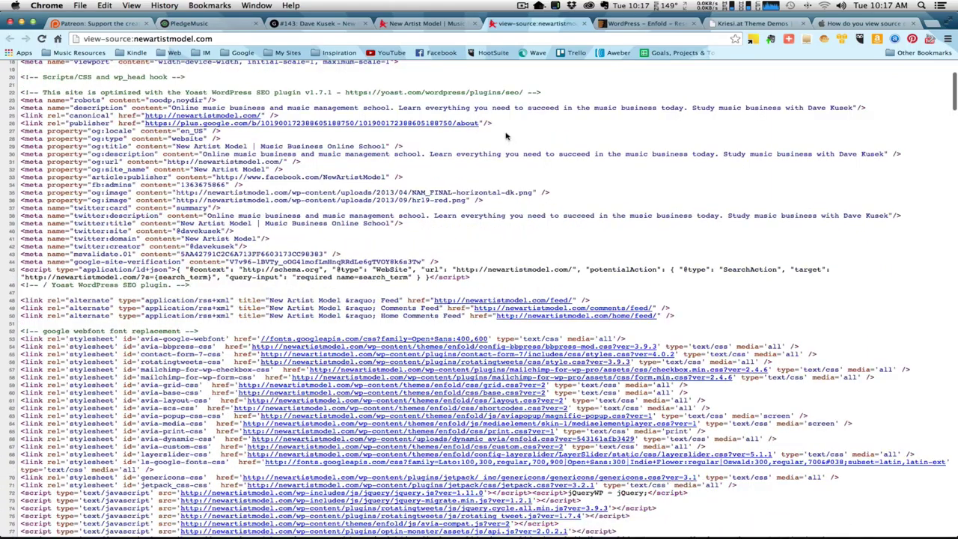
pyautogui.scroll(-4, 511, 84)
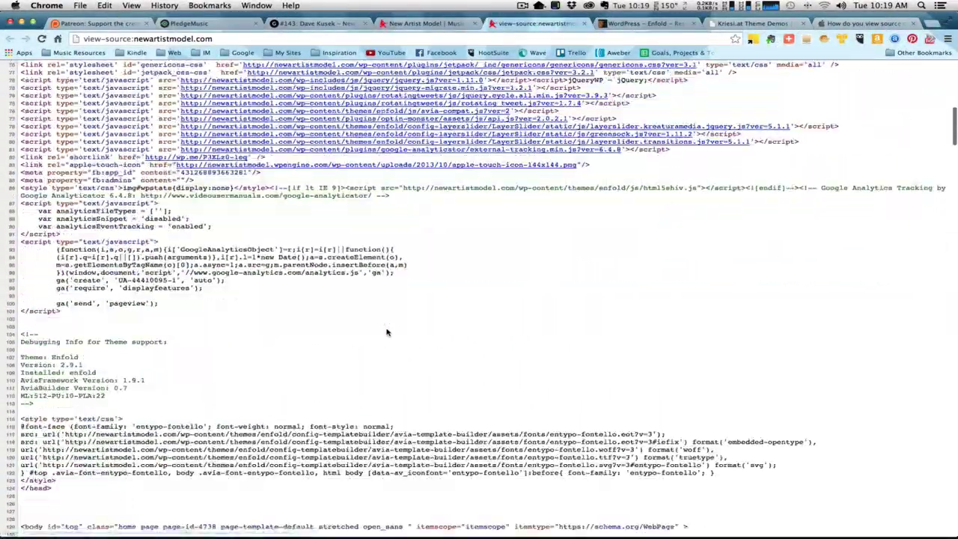
pyautogui.scroll(-12, 387, 332)
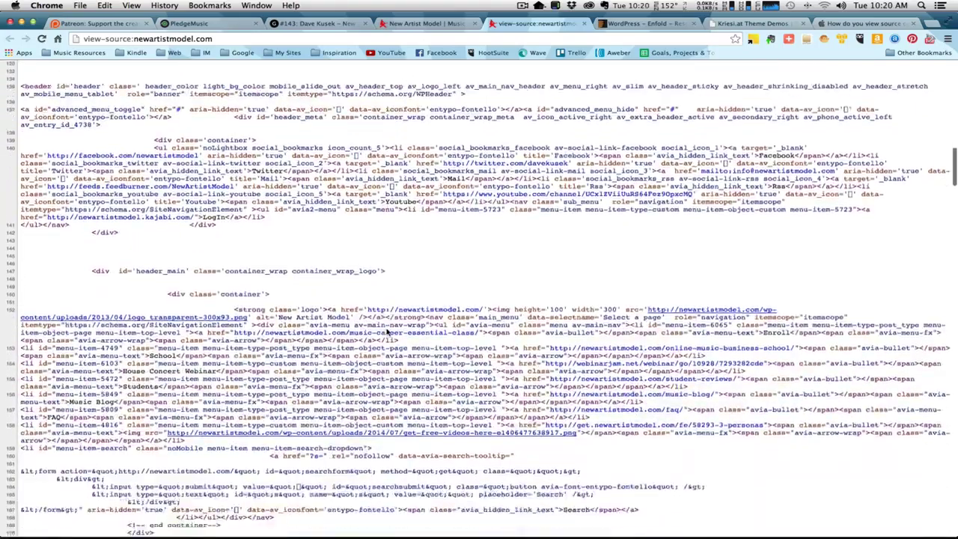
pyautogui.scroll(-4, 388, 329)
pyautogui.scroll(15, 388, 329)
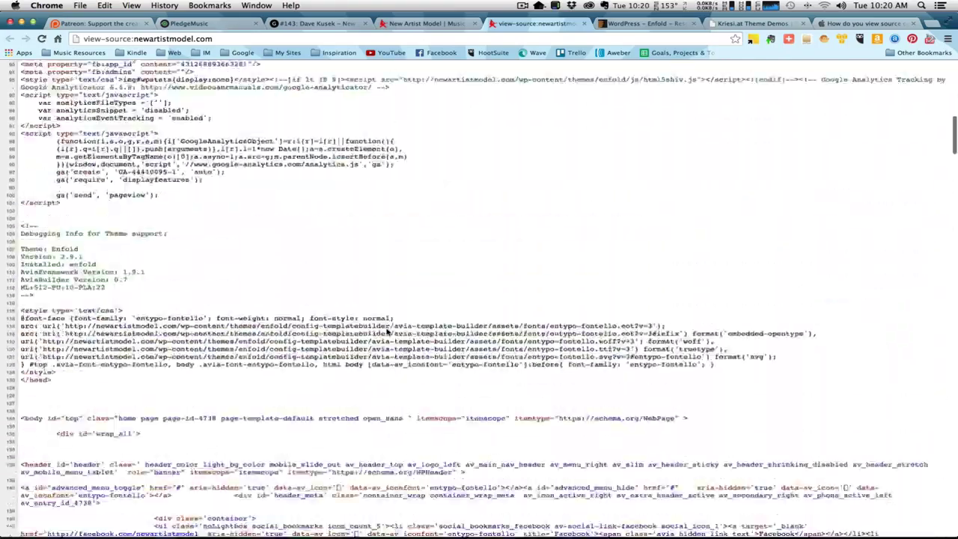
pyautogui.scroll(10, 388, 331)
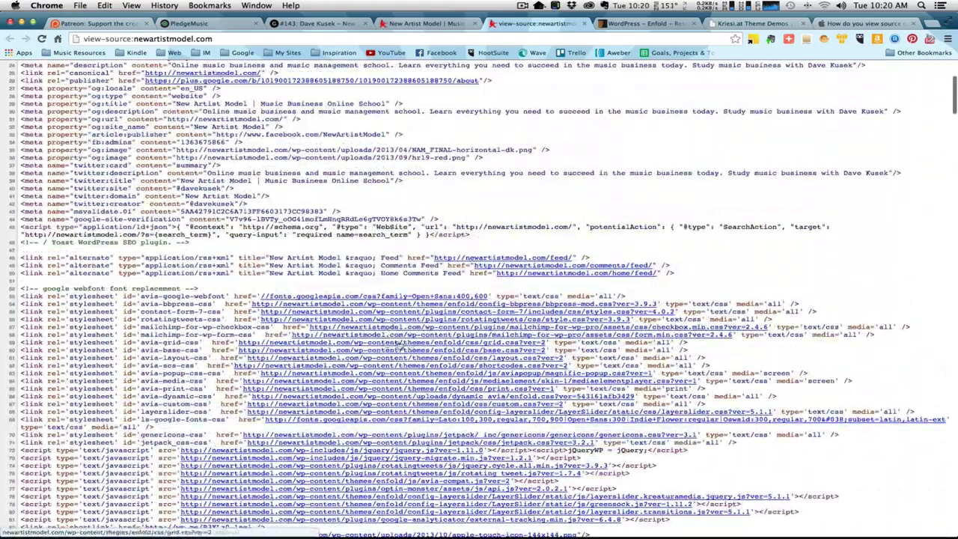
pyautogui.scroll(-9, 403, 345)
pyautogui.scroll(-20, 401, 342)
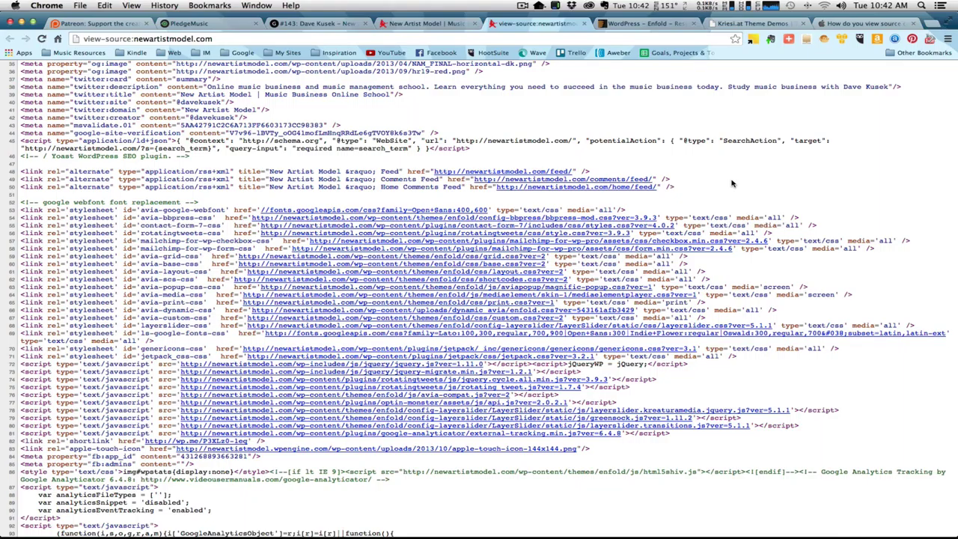
# - Search the page source for the word "themes"
pyautogui.press('super+f')
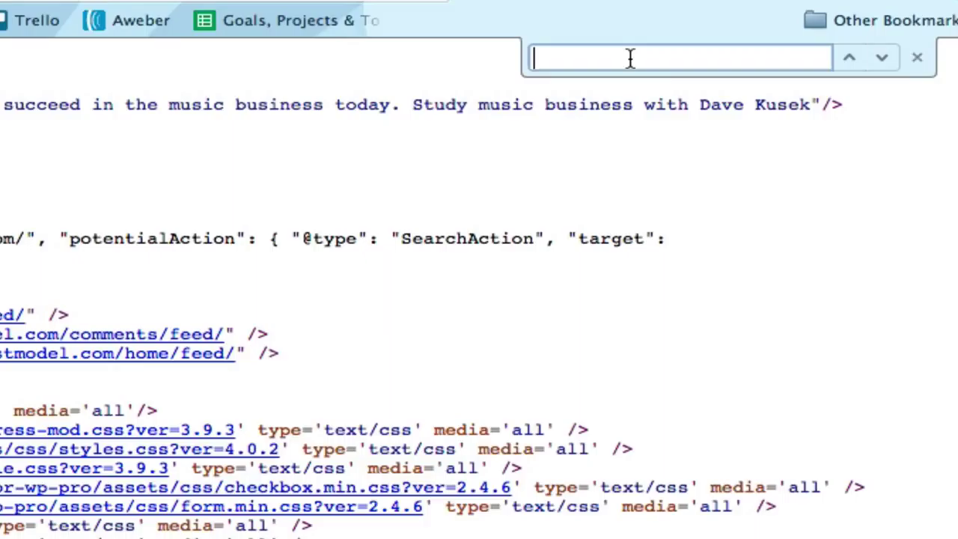
pyautogui.write('themes')
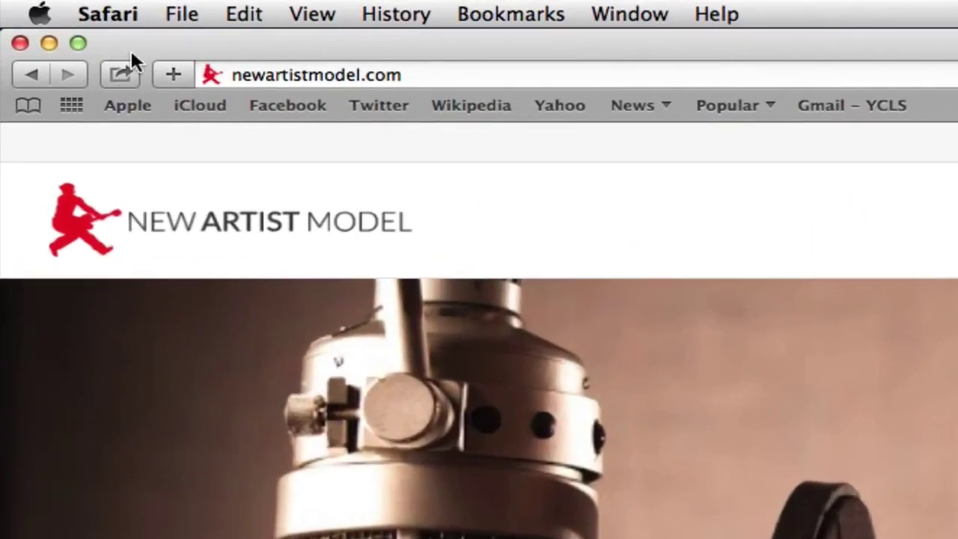
# - Switch to Safari and enable showing the Develop menu in its advanced preferences
pyautogui.click(107, 16)
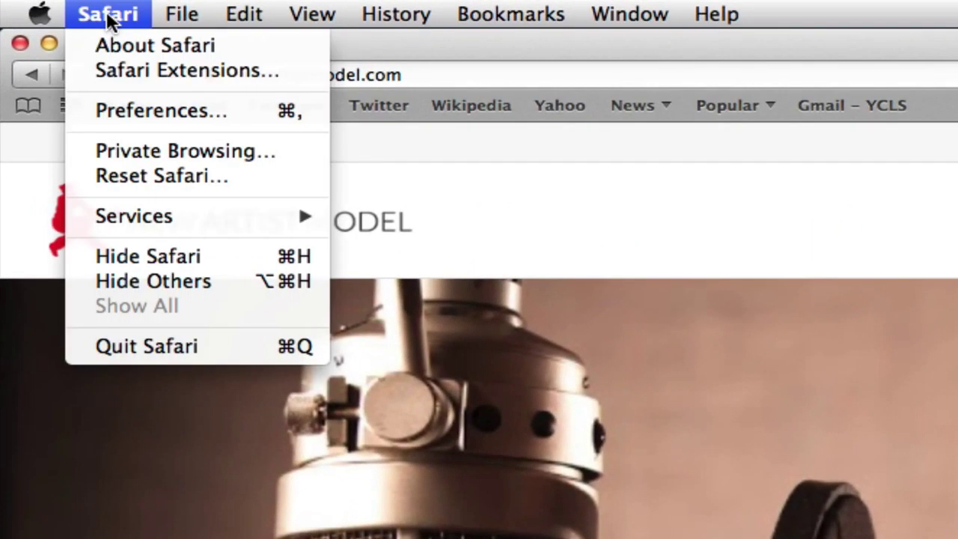
pyautogui.click(101, 112)
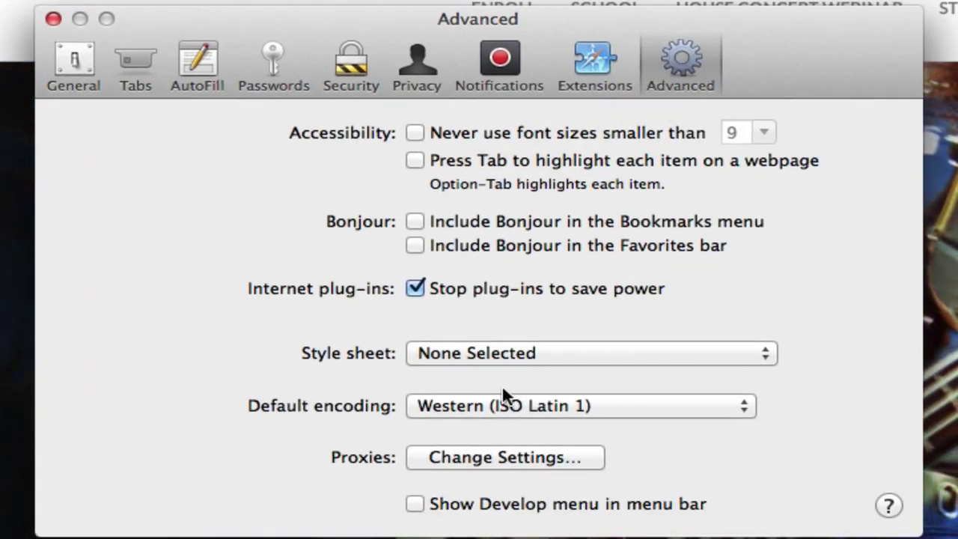
pyautogui.click(414, 506)
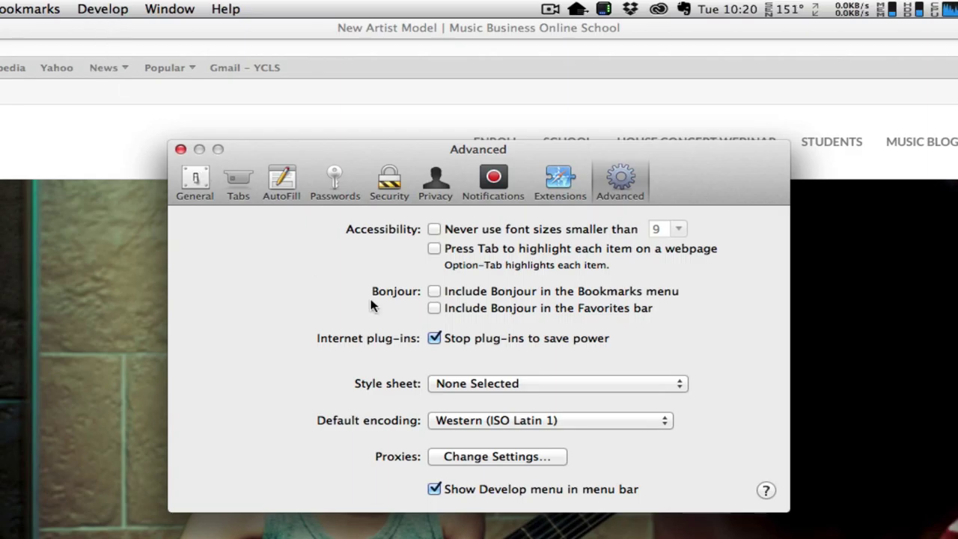
pyautogui.click(433, 490)
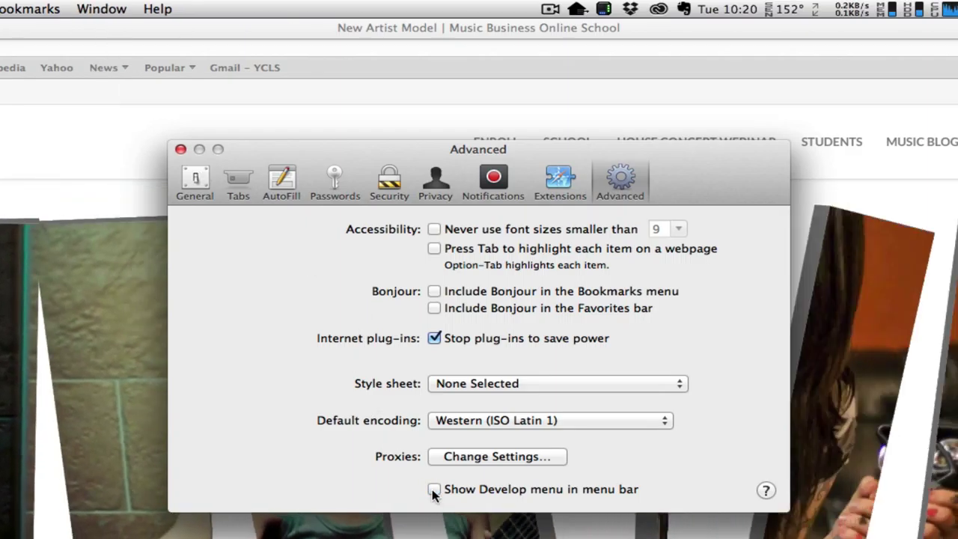
pyautogui.click(434, 490)
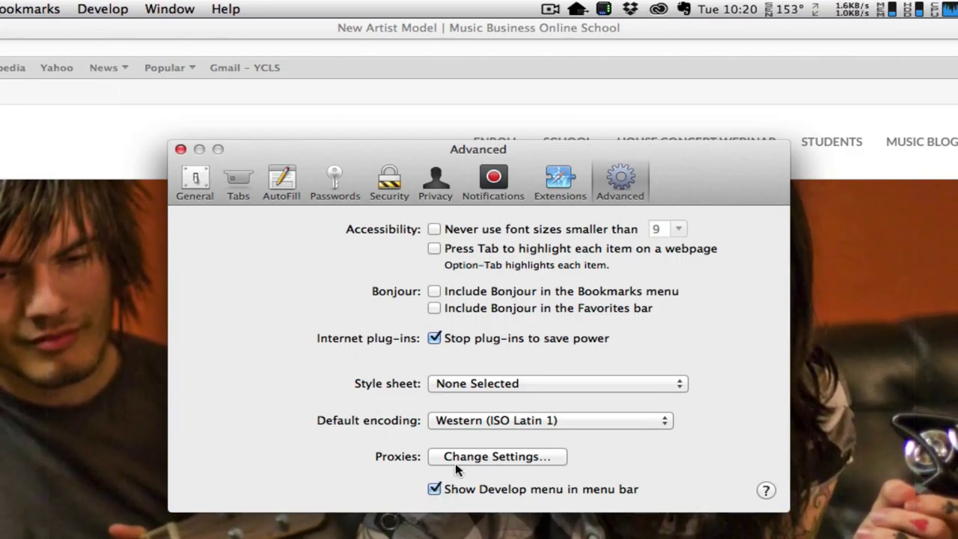
pyautogui.click(180, 149)
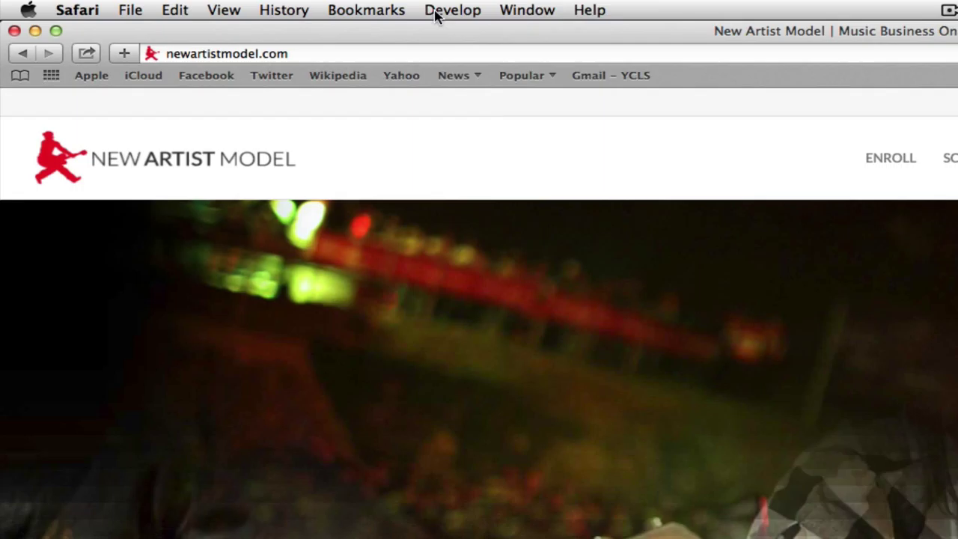
# - Show the source of the newartistmodel.com page in Safari and examine its stylesheet links for the theme folder
pyautogui.click(102, 9)
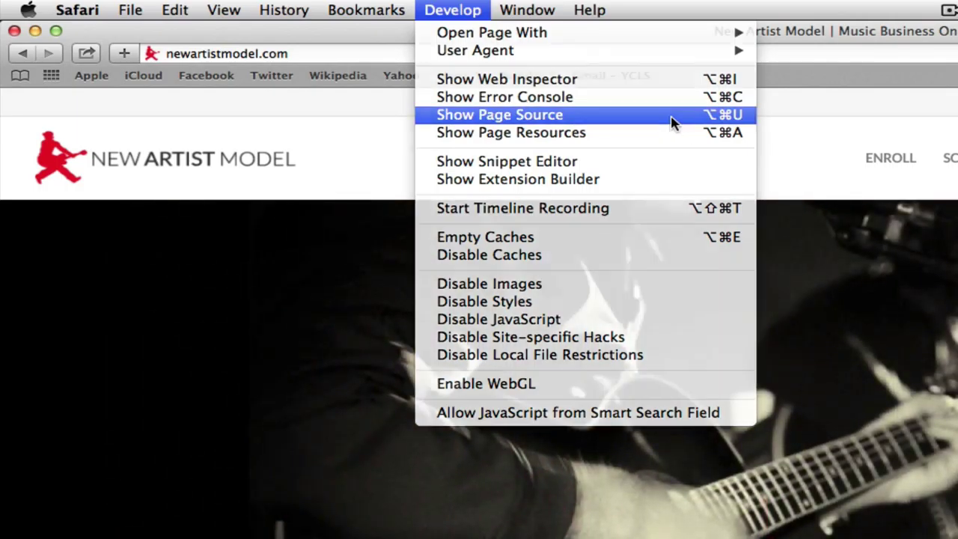
pyautogui.click(670, 122)
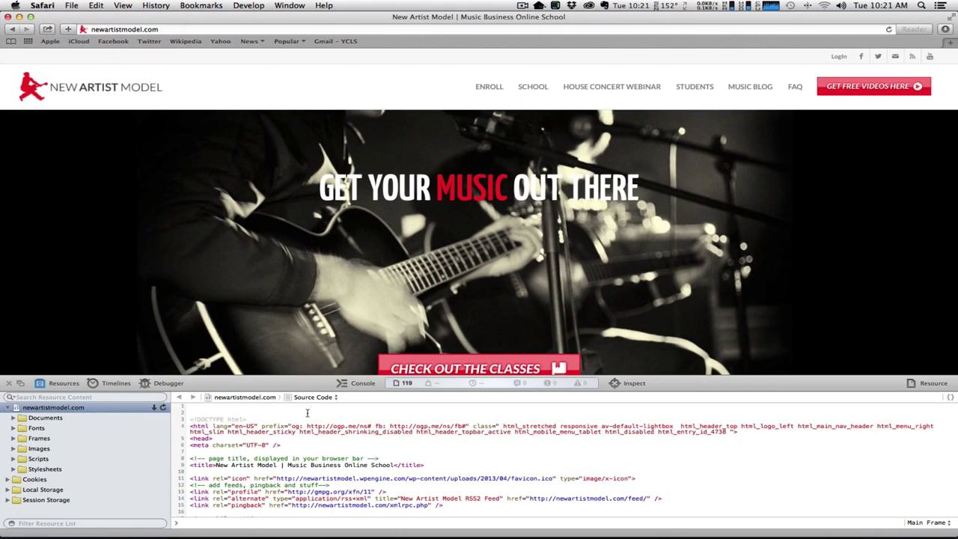
pyautogui.scroll(-1, 314, 420)
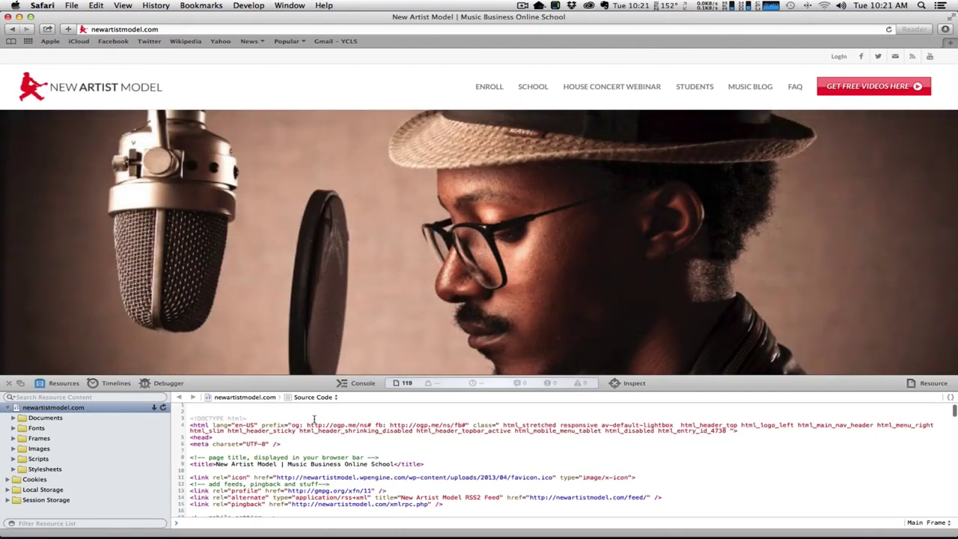
pyautogui.scroll(-10, 315, 419)
pyautogui.scroll(-7, 325, 441)
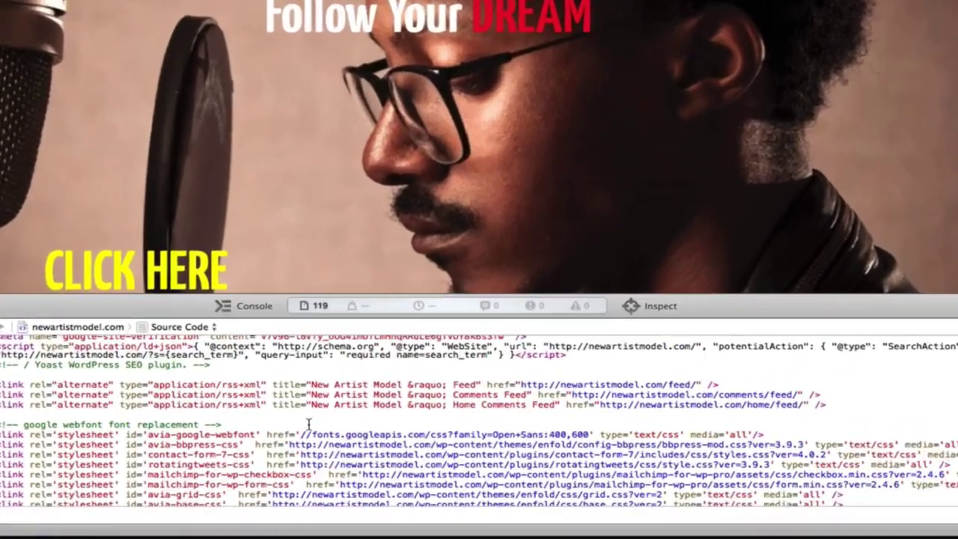
pyautogui.scroll(-4, 390, 465)
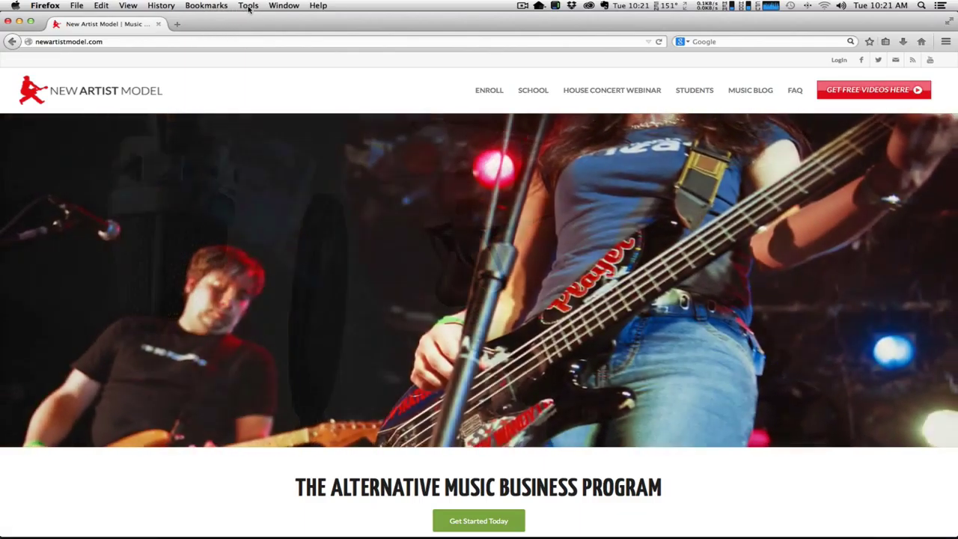
# - Switch to Firefox, open the page source of newartistmodel.com and examine its stylesheet links for the theme folder
pyautogui.click(250, 7)
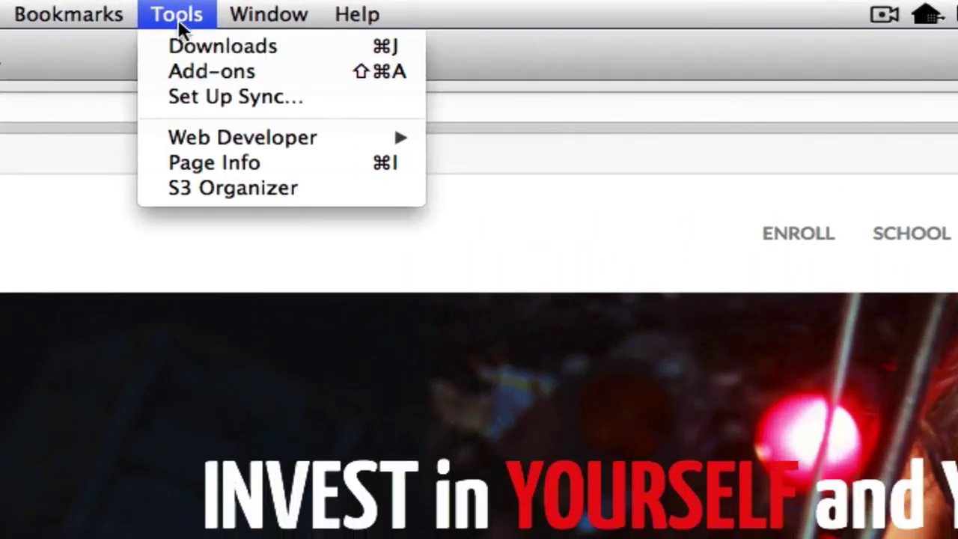
pyautogui.moveTo(209, 141)
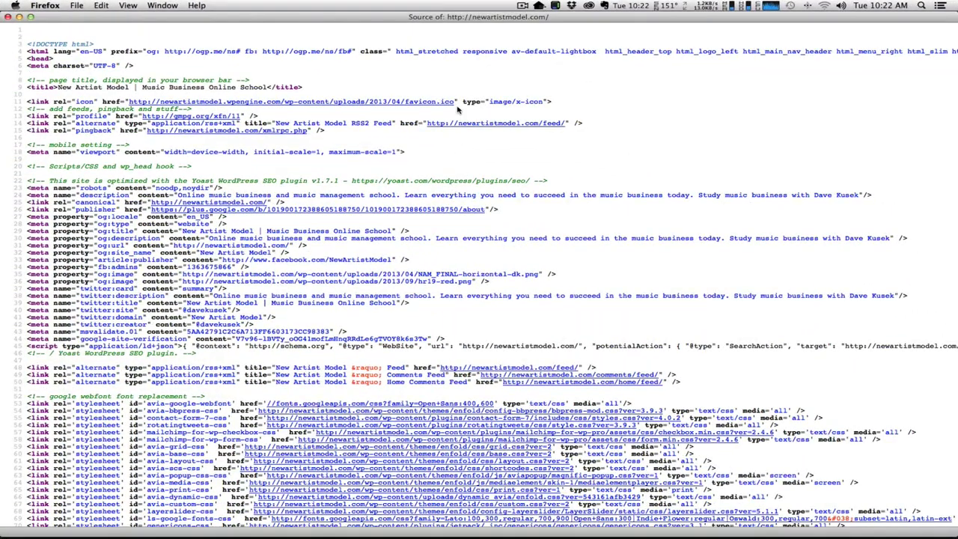
pyautogui.scroll(-8, 459, 111)
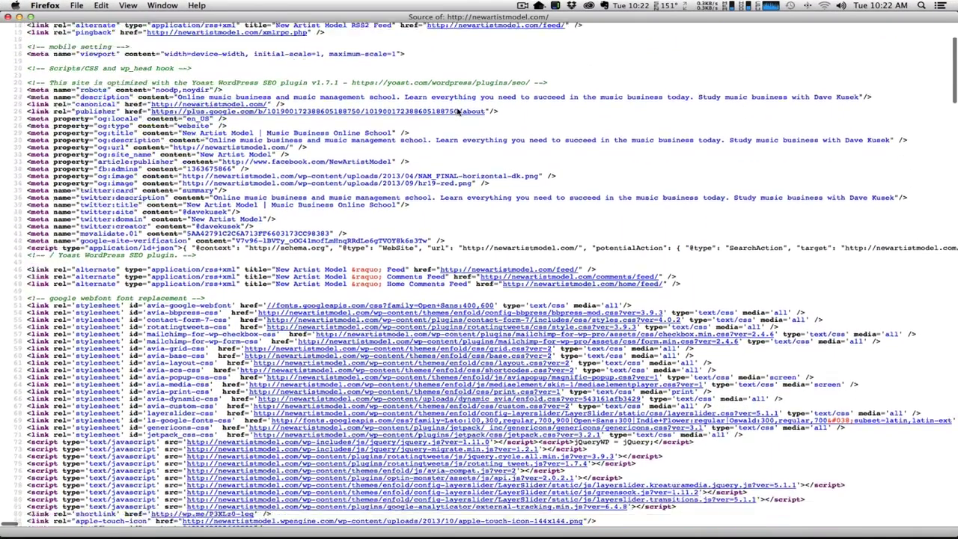
pyautogui.scroll(-2, 459, 110)
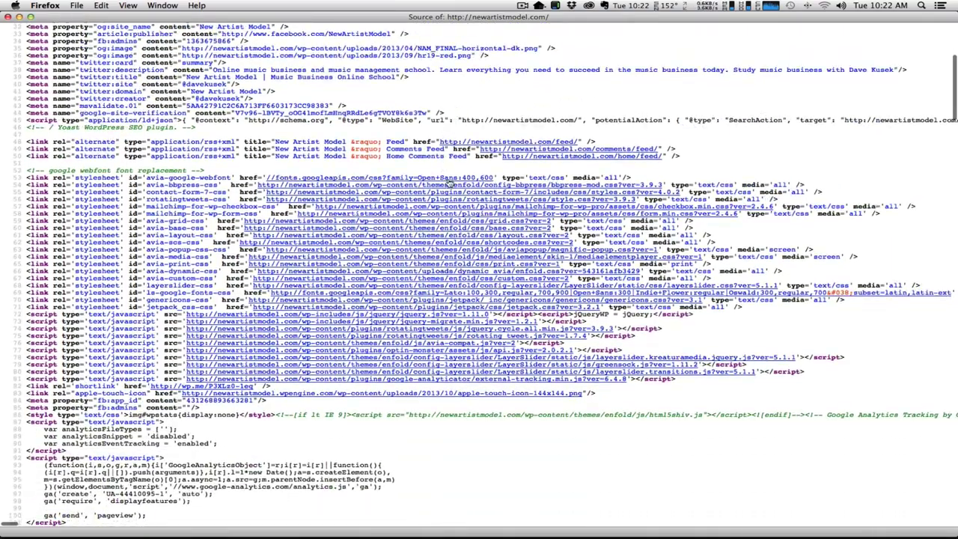